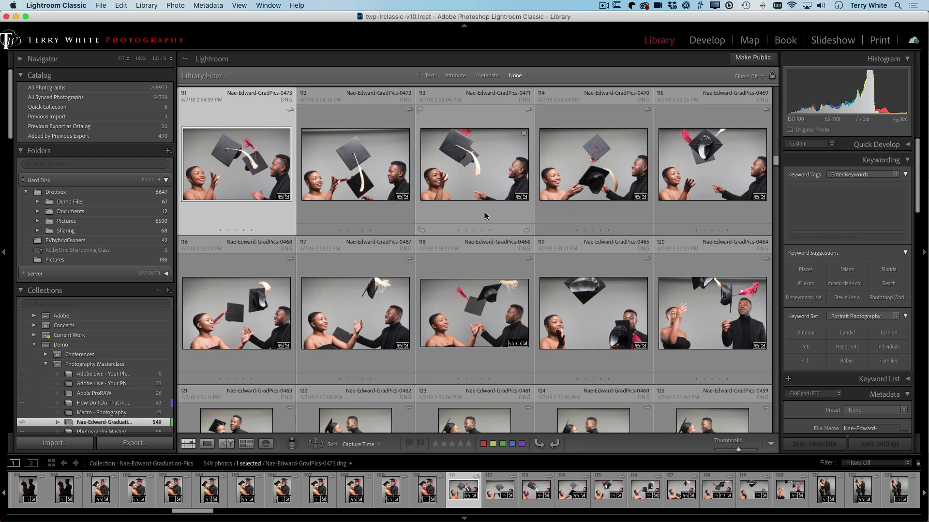
- Preview photo 0473 enlarged and full screen, stepping through its neighbouring photos
key(e)
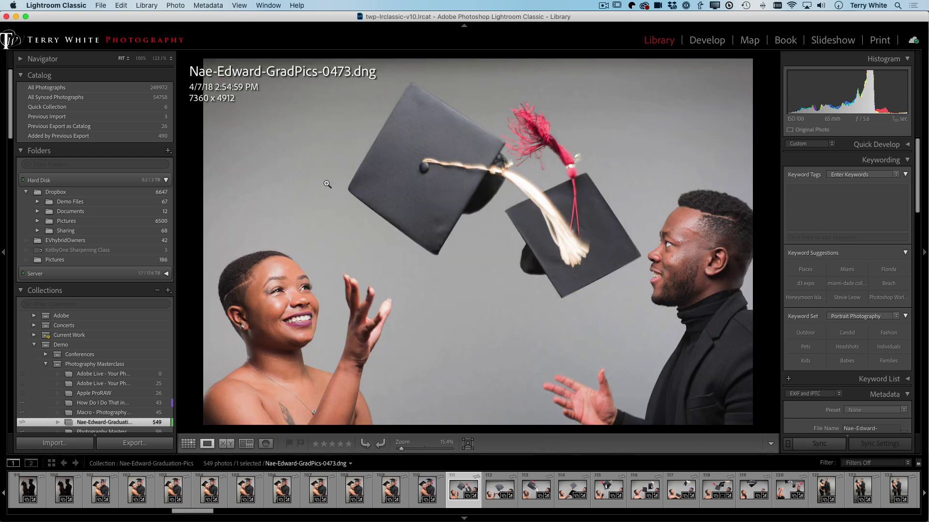
key(g)
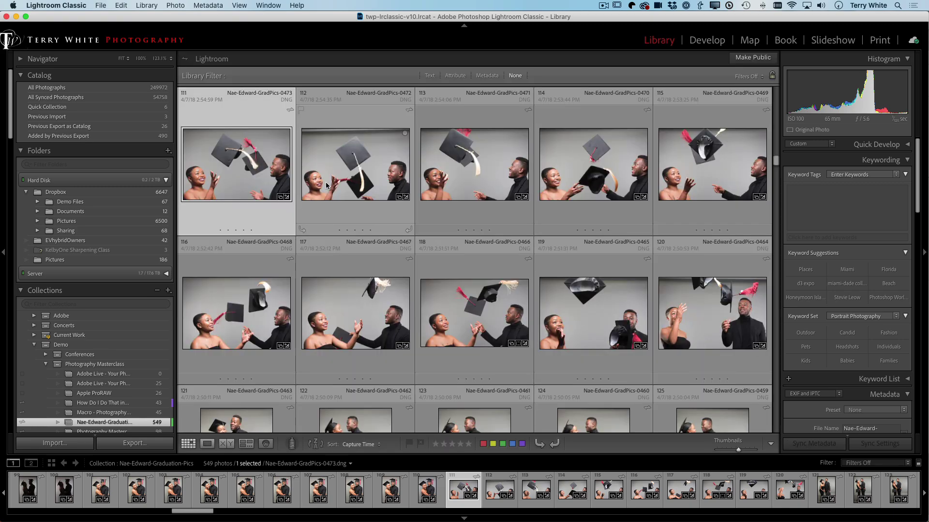
key(f)
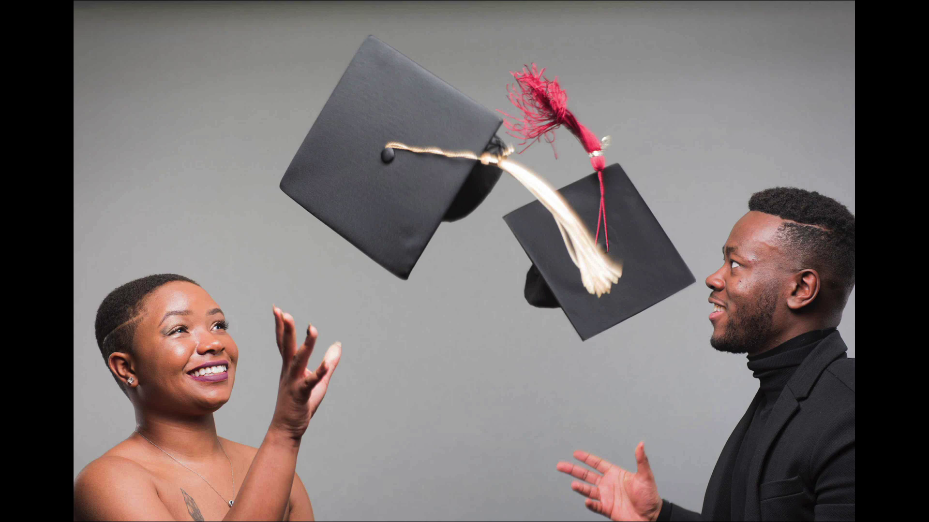
key(Right)
key(Right)
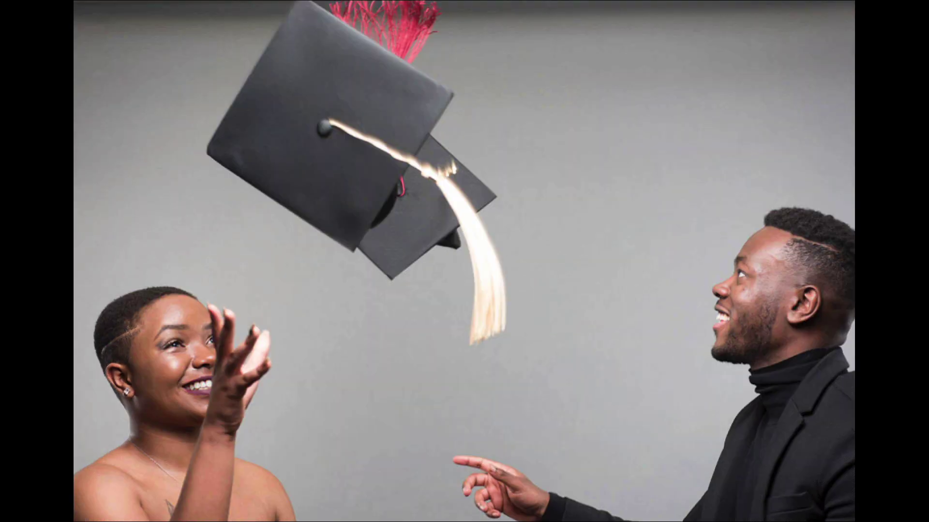
key(Right)
key(Right)
key(Left)
key(Right)
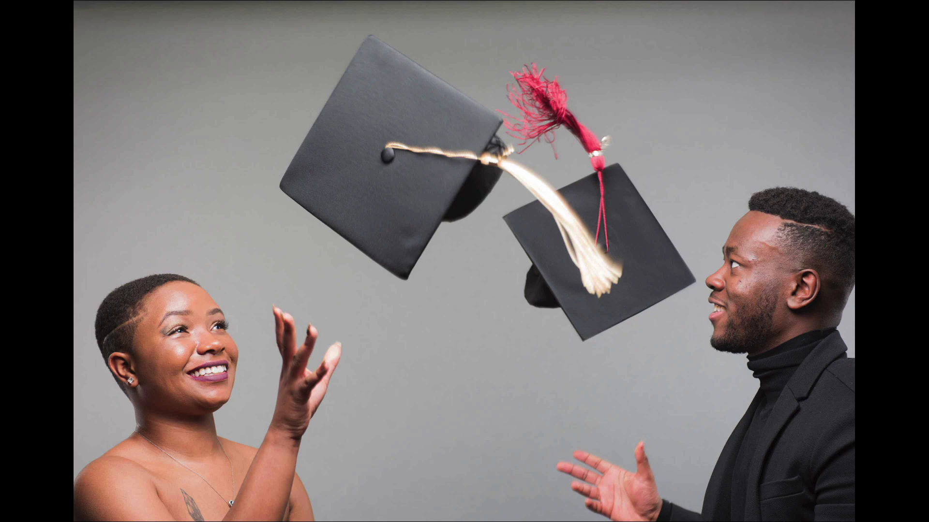
key(Escape)
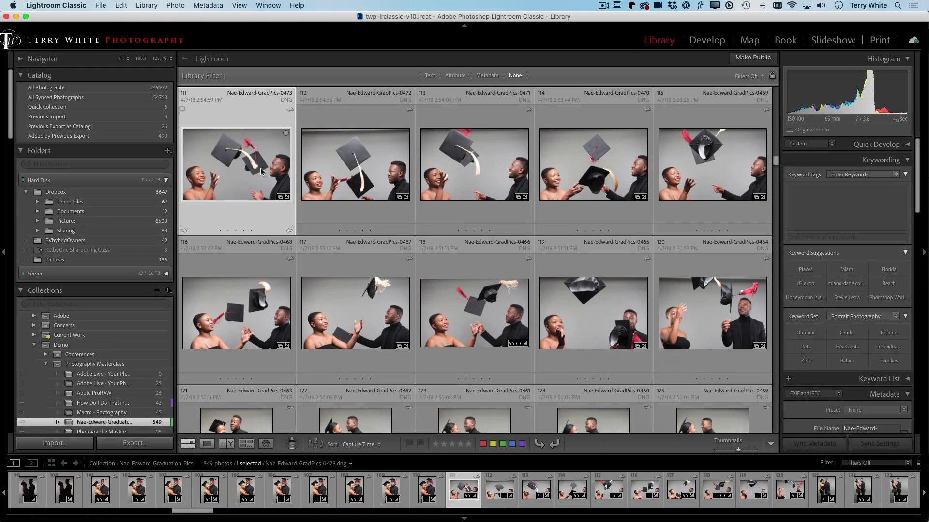
- Compare 0473 with 0472 side by side, side panels hidden
super+click(337, 155)
key(c)
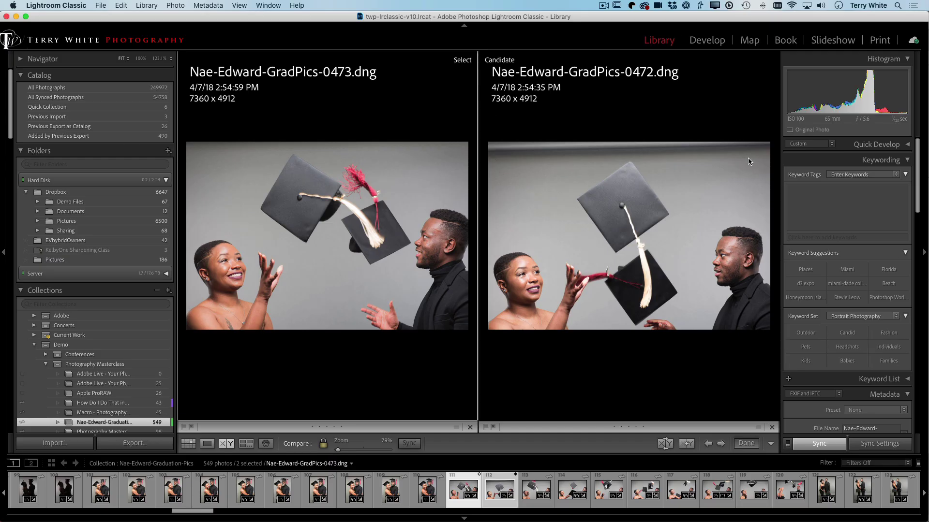
key(Tab)
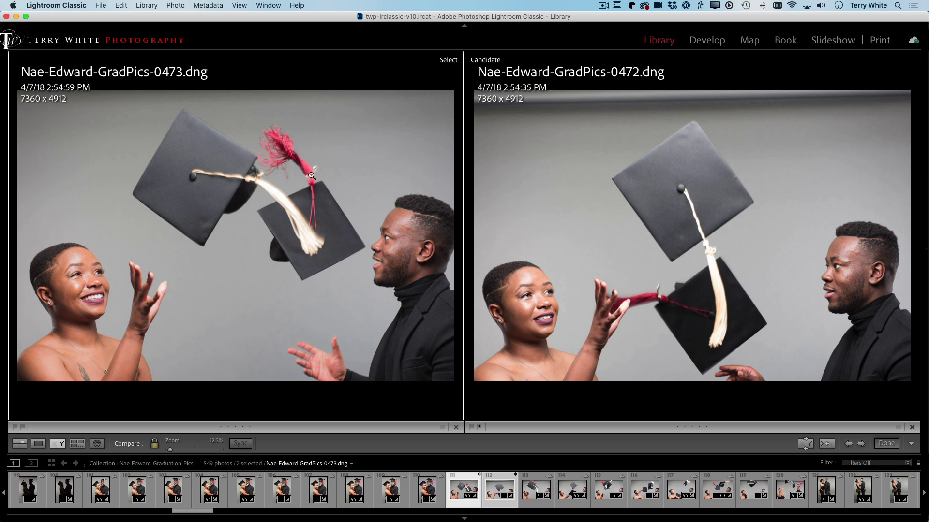
- Advance the Candidate against Select 0473 through 0471, 0470, 0469, 0468, 0467 to 0466
click(861, 443)
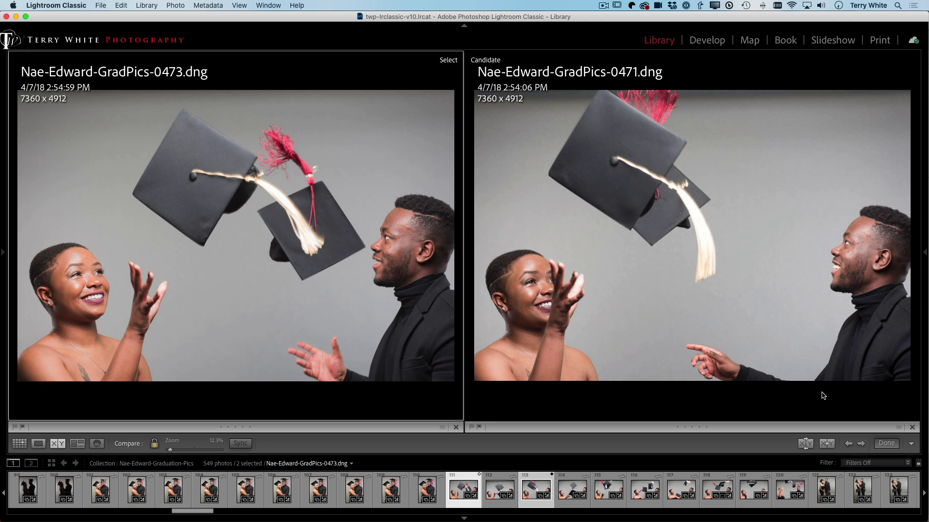
click(860, 444)
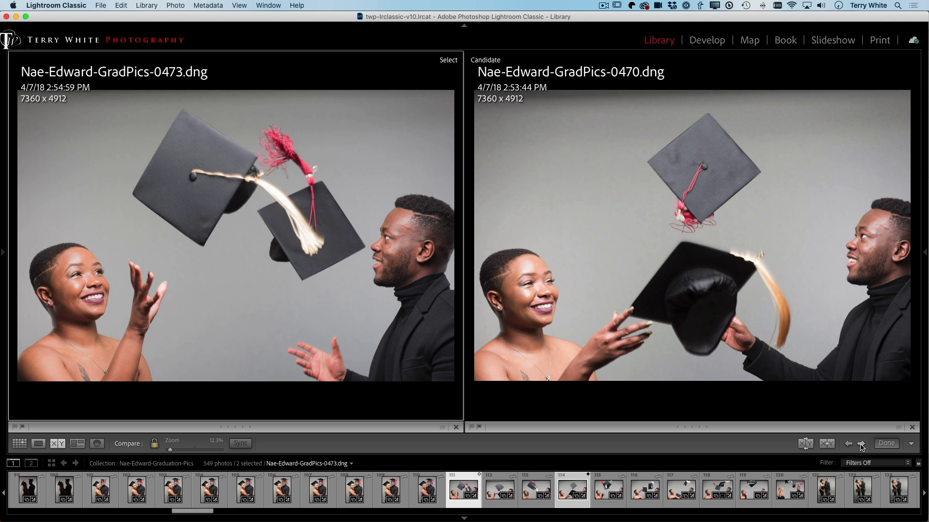
click(861, 444)
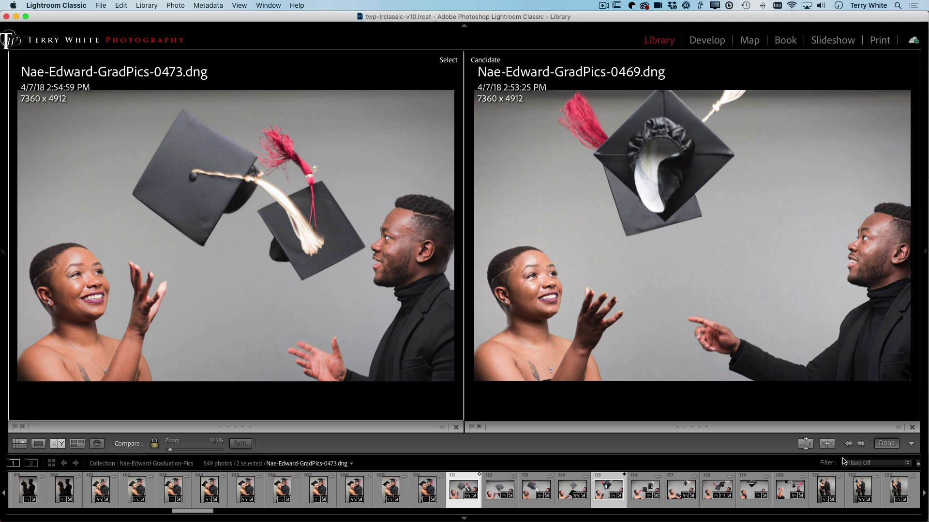
click(862, 445)
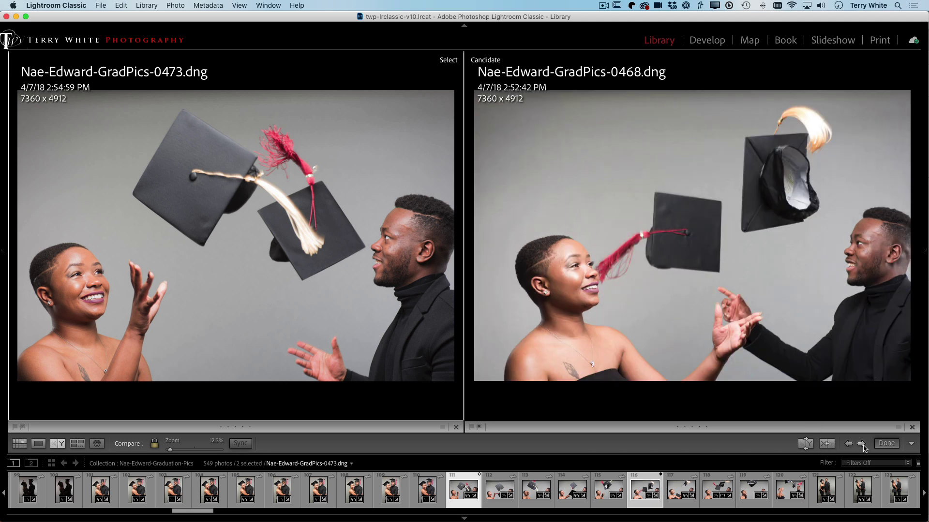
click(862, 445)
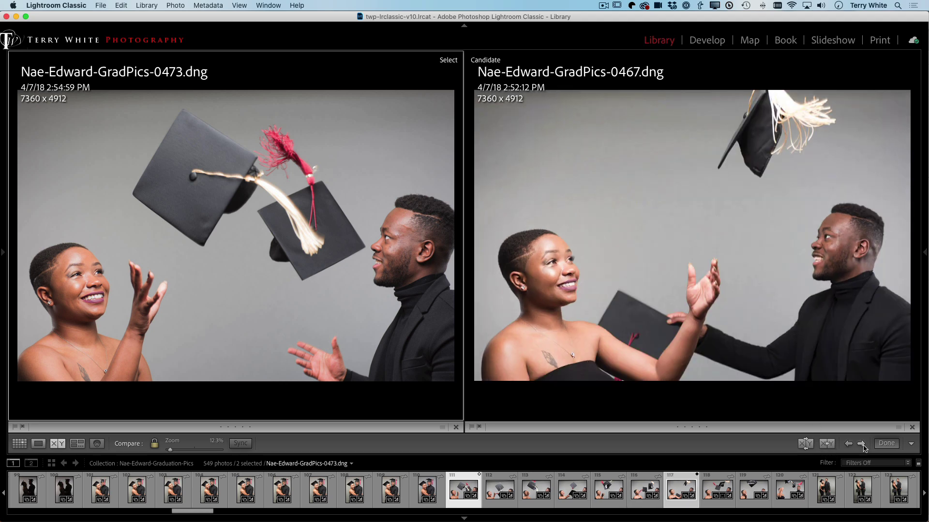
click(862, 445)
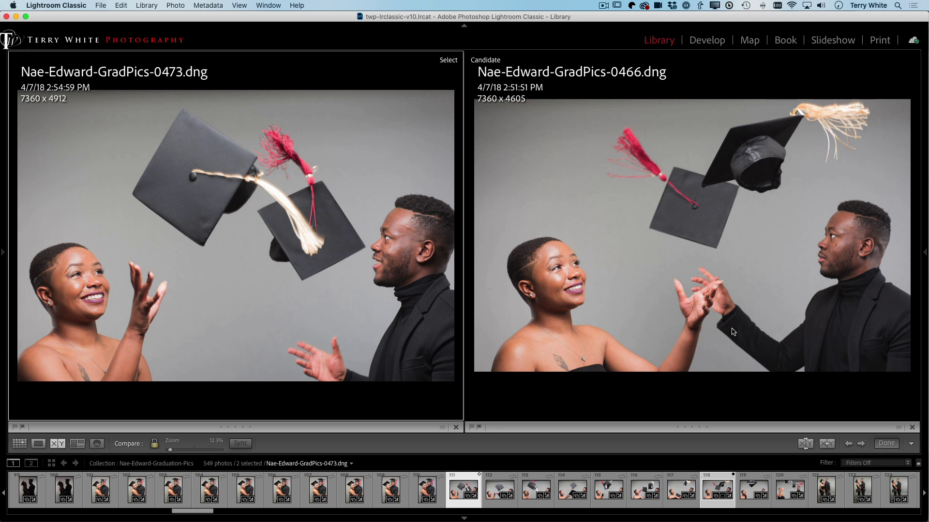
- Swap 0473 and 0466 back and forth, then make 0466 the Select against 0465
click(806, 449)
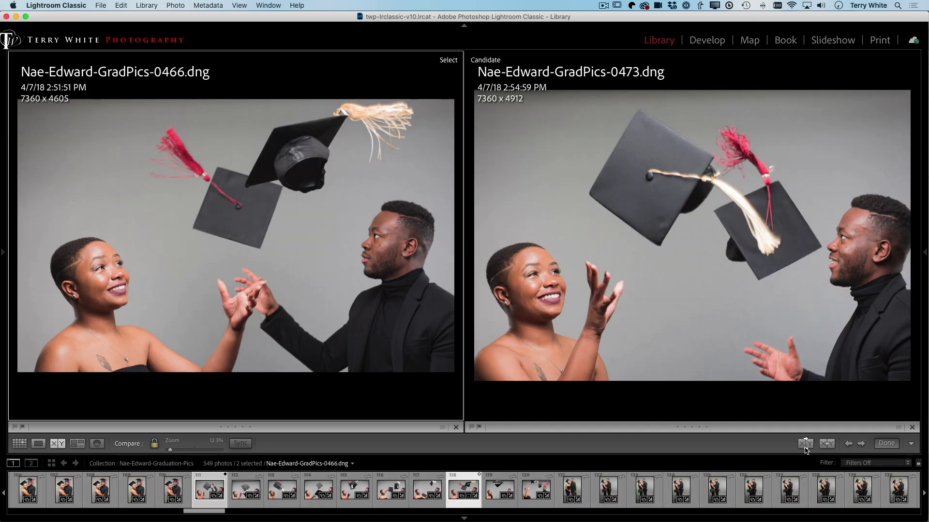
click(805, 443)
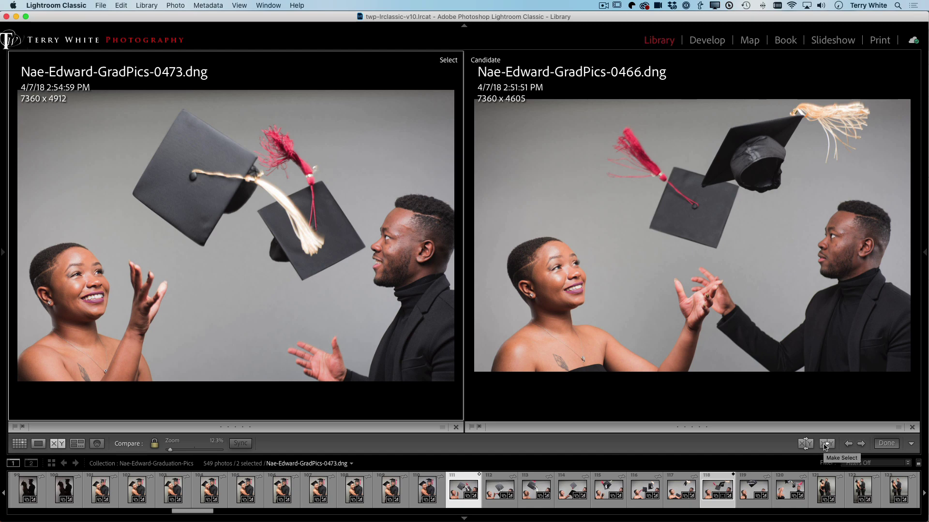
click(825, 447)
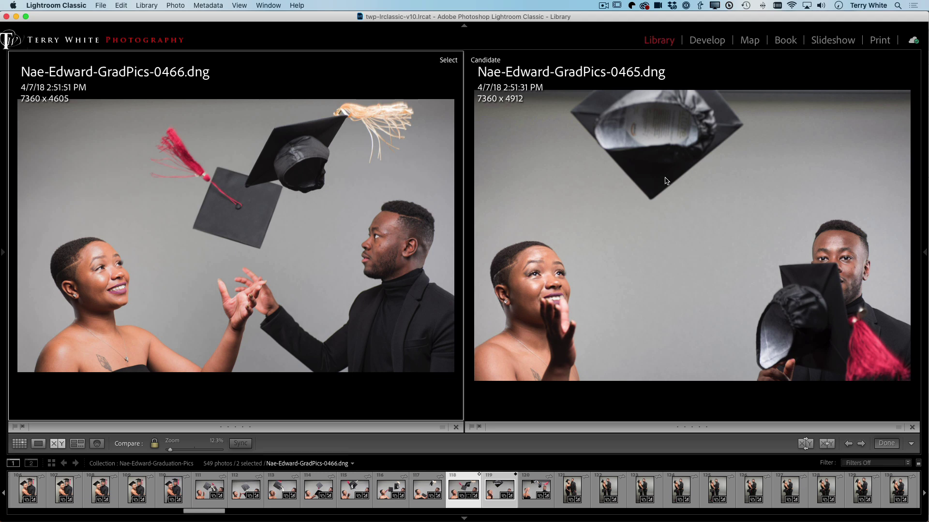
- Compare 0466 against 0464, checking detail at 100% zoom before returning to fit
click(860, 444)
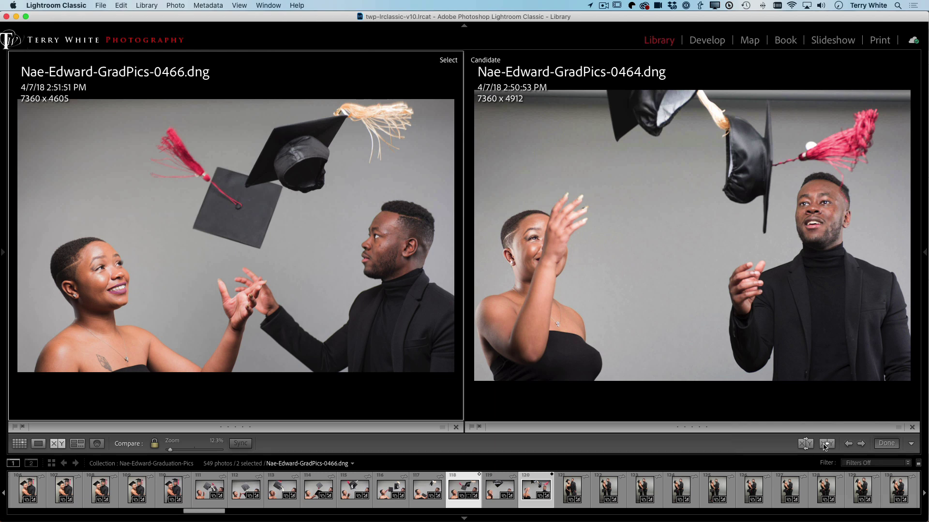
click(861, 443)
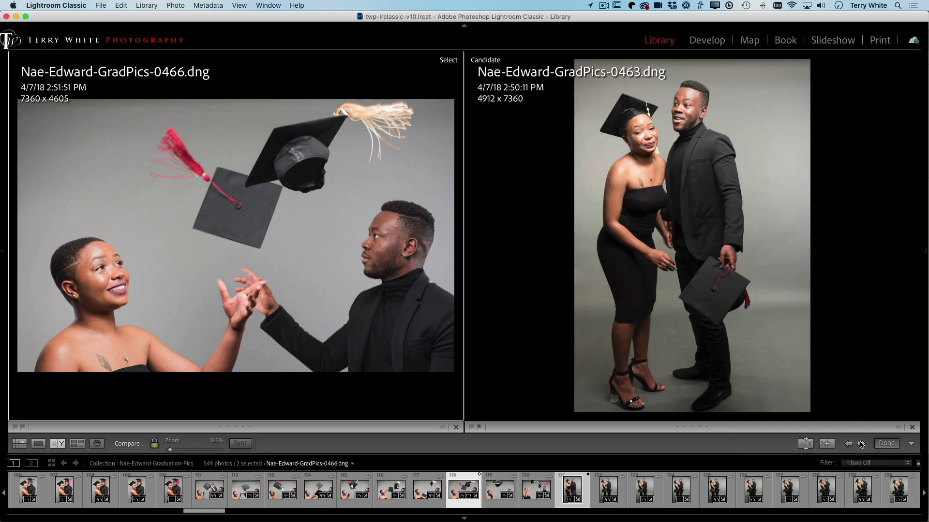
click(848, 444)
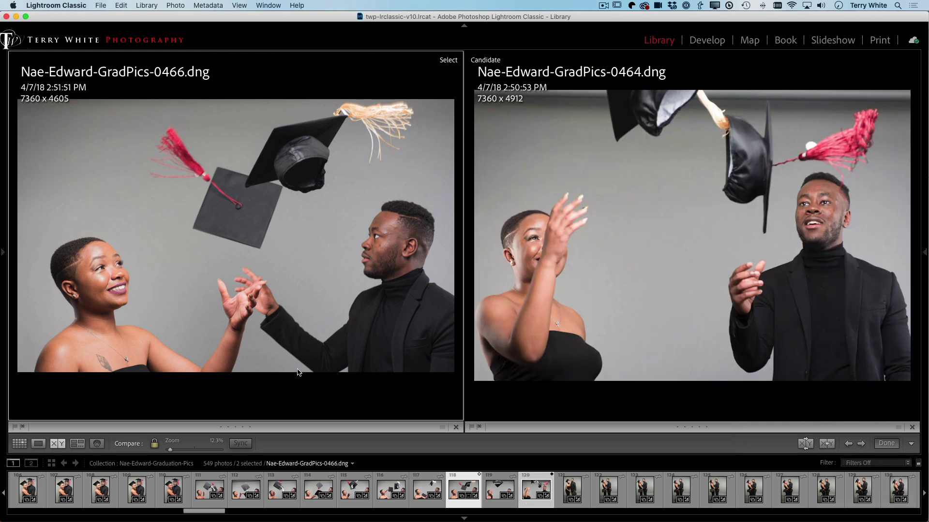
click(194, 285)
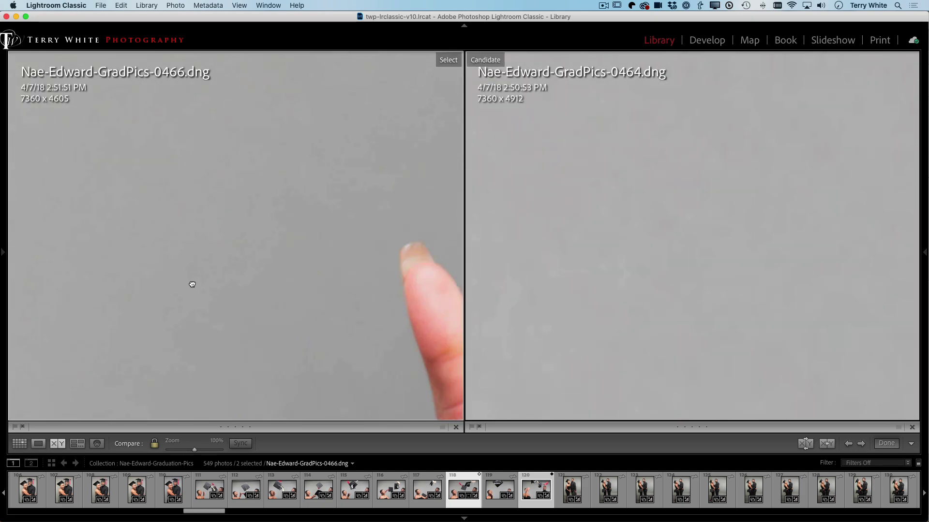
click(192, 284)
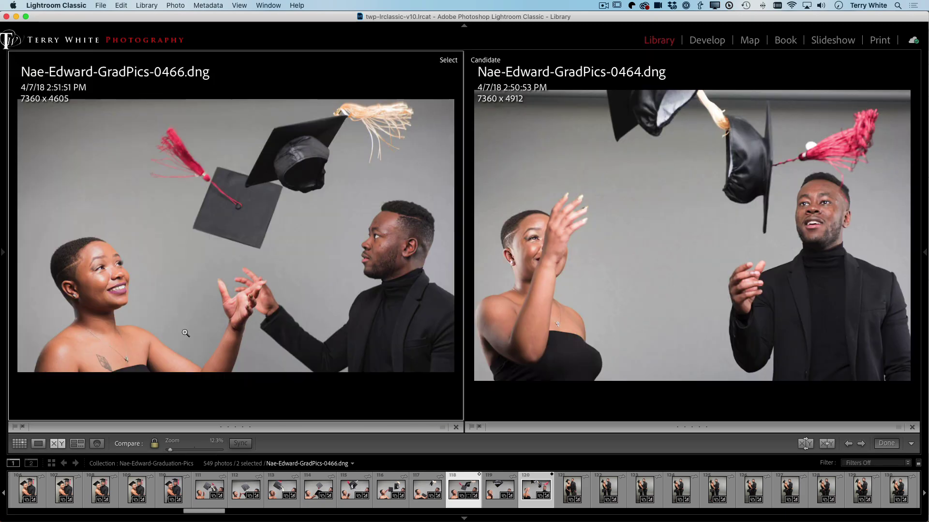
- Flag photo 0466 as a pick, rate it five stars, and give it a green label
click(15, 427)
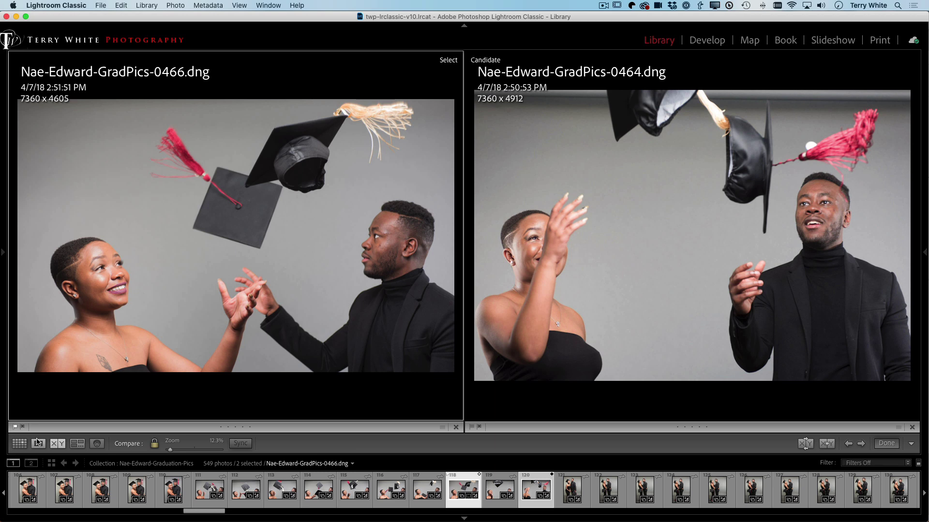
click(251, 427)
click(477, 55)
click(447, 62)
click(493, 59)
click(455, 62)
key(8)
- Return to the Library grid, select photo 0465, and show the side panels
key(g)
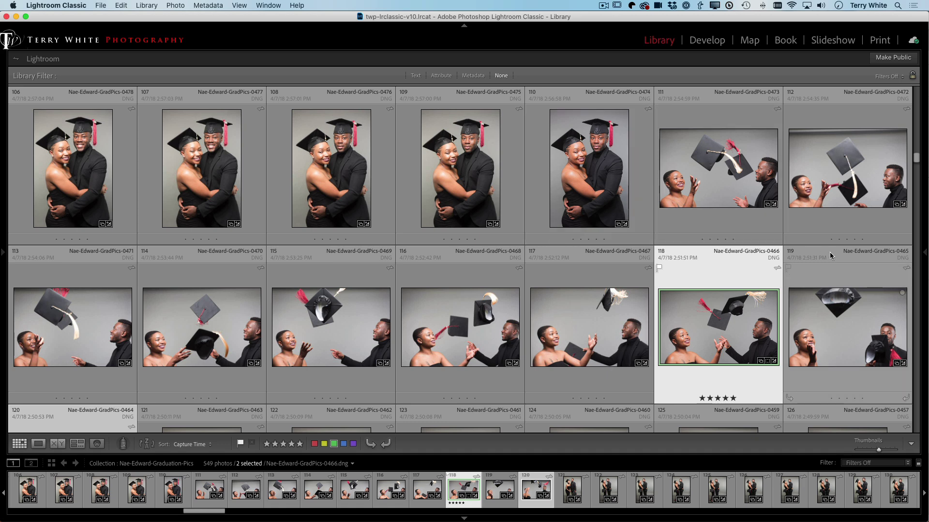
click(807, 274)
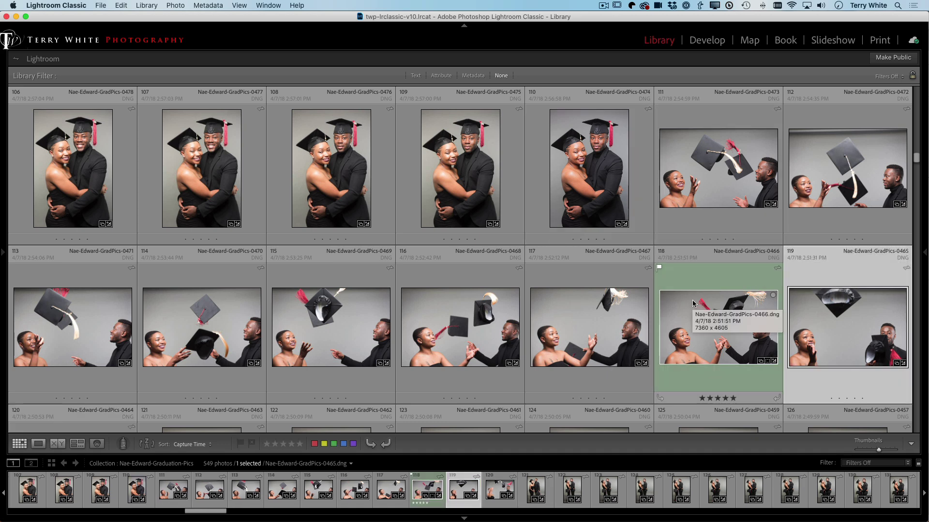
key(Tab)
scroll(656, 292, down, 1)
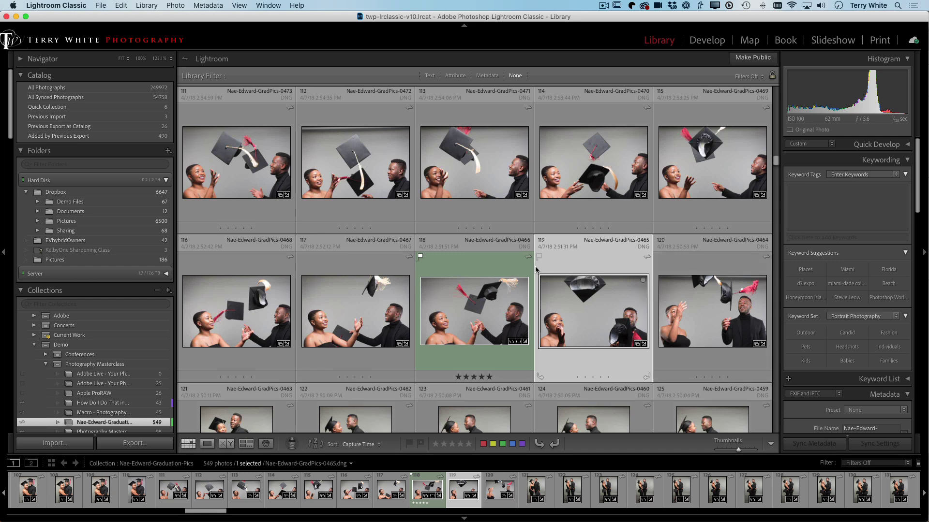
scroll(458, 260, up, 2)
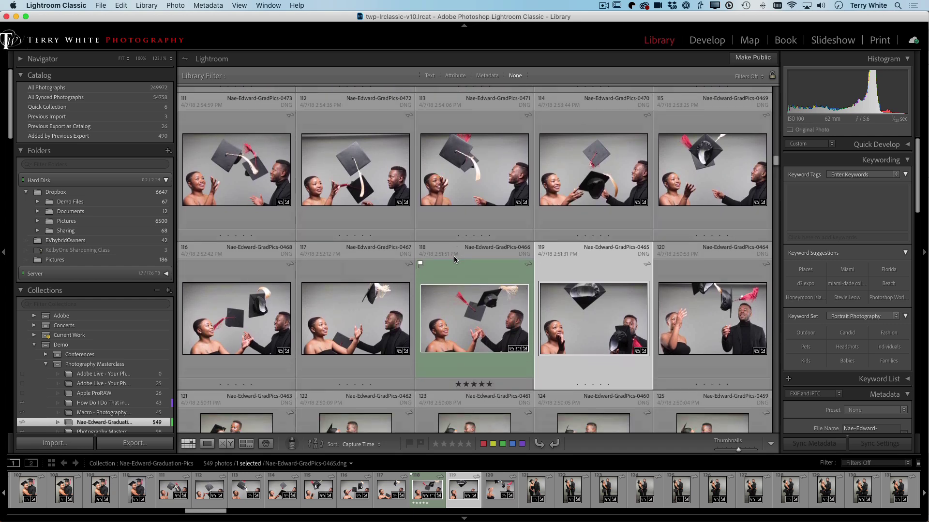
- Select cap-toss photos 111 through 120 as a range
click(255, 178)
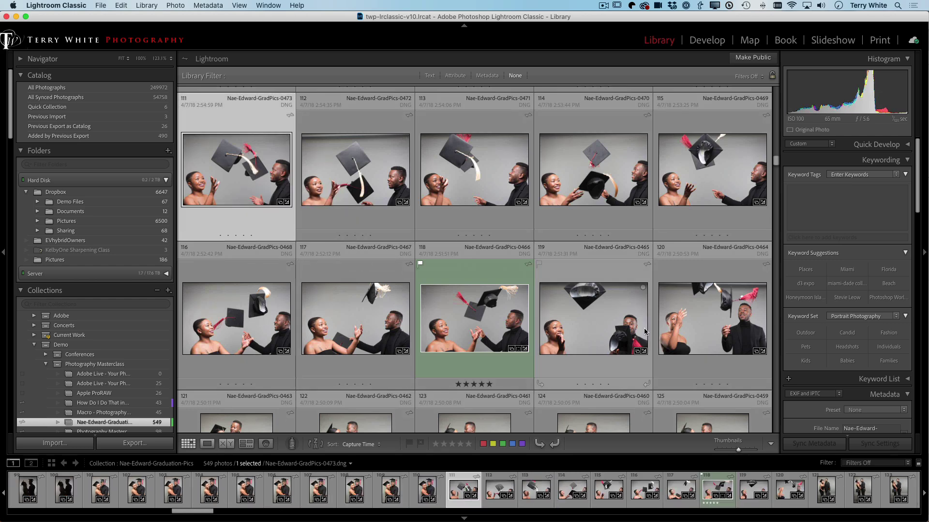
shift+click(688, 328)
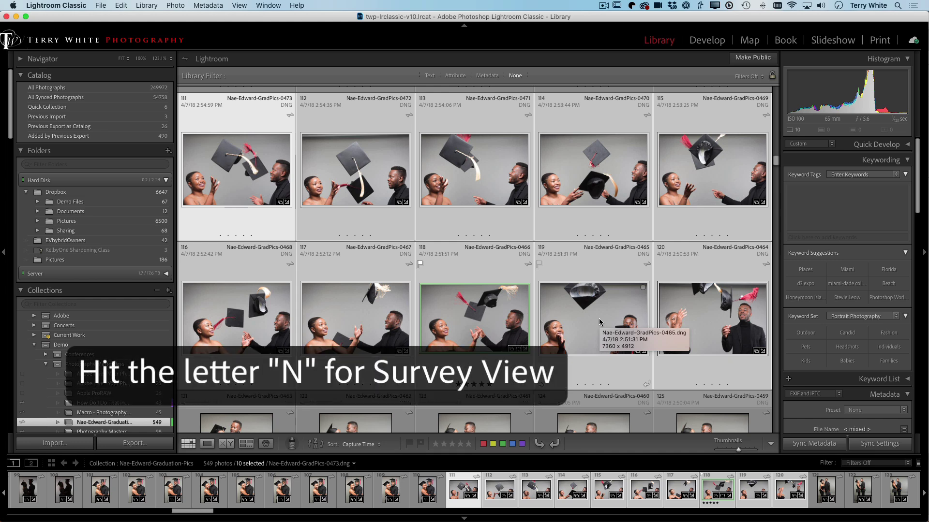
- Show the ten selected photos in Survey view with the side panels hidden
key(n)
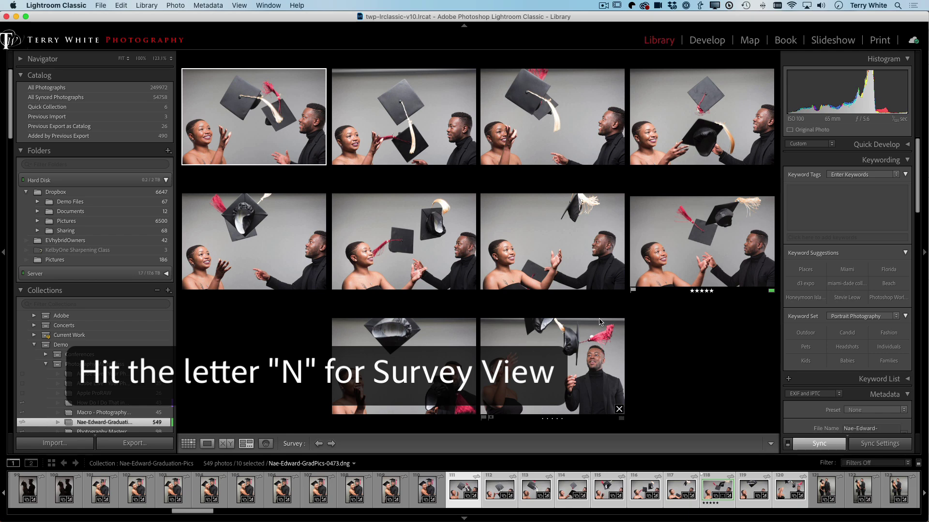
key(Tab)
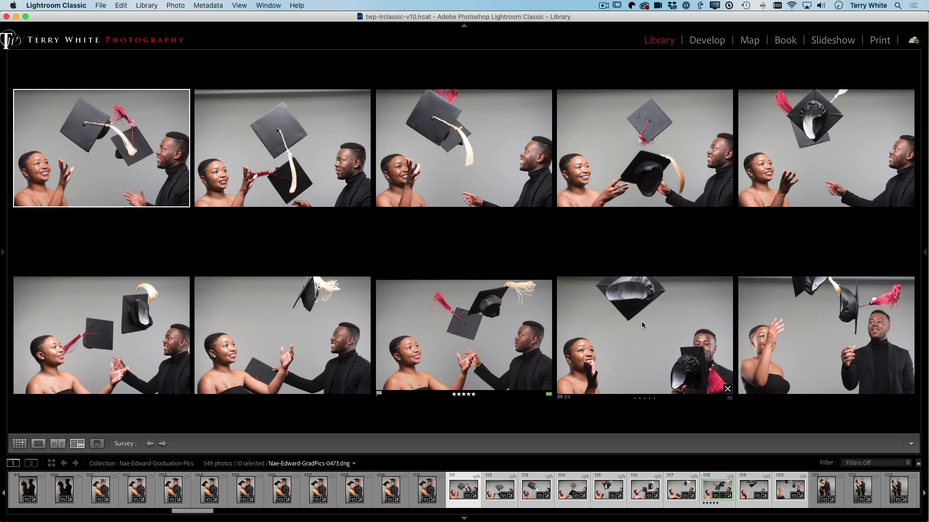
- Remove the ninth, last, and seventh photos from the Survey comparison
click(727, 389)
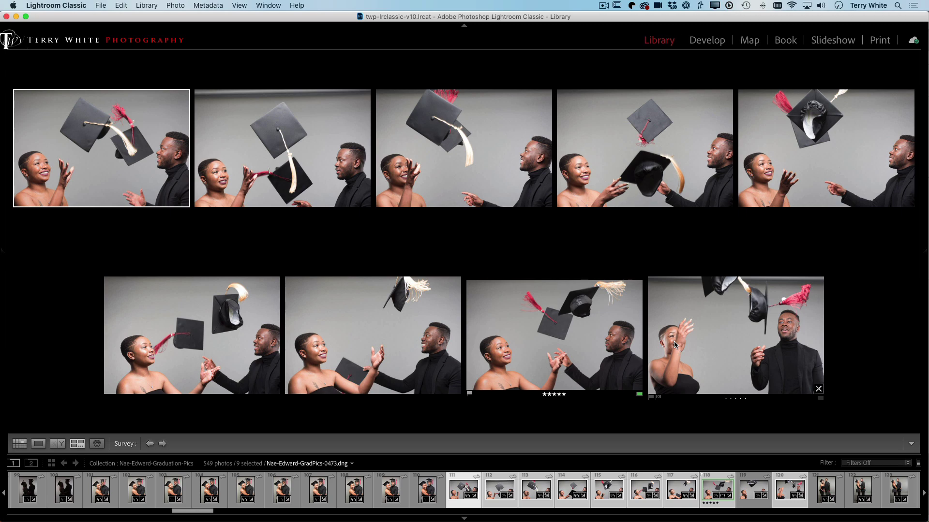
click(818, 389)
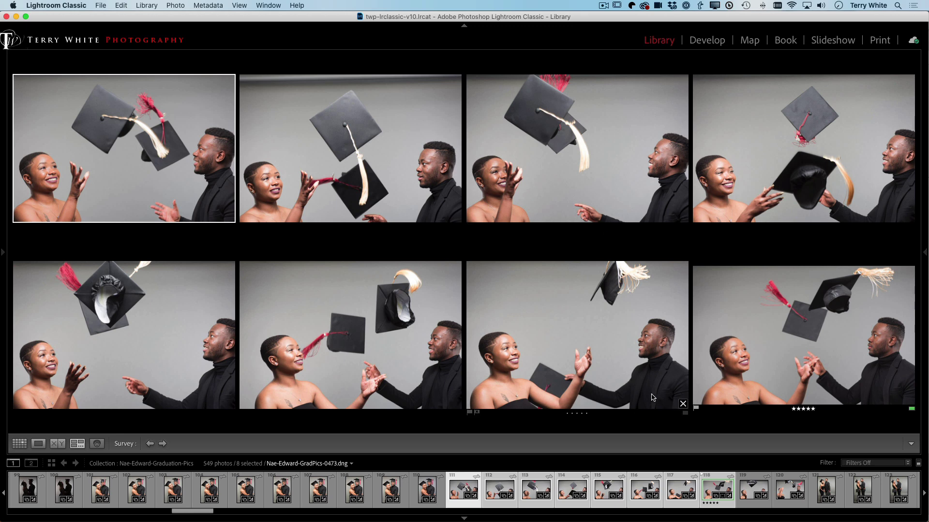
click(682, 403)
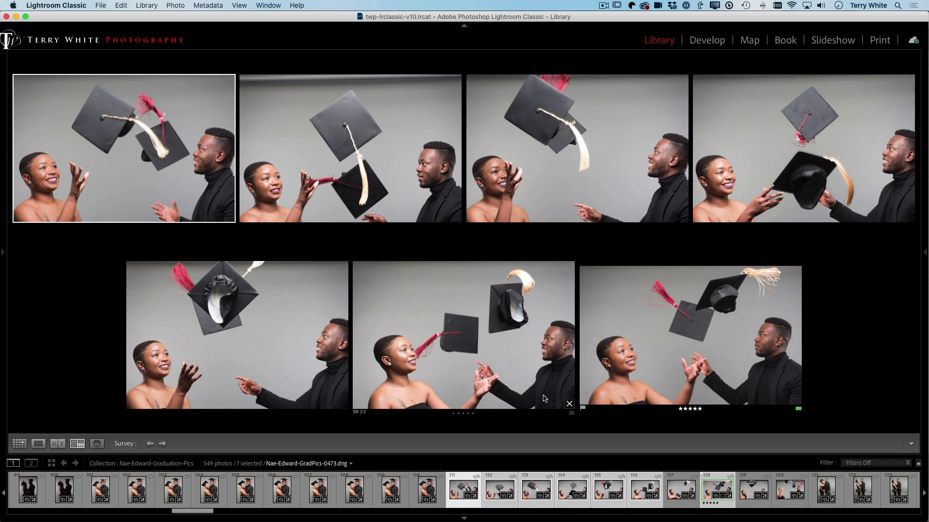
- Drop five more photos from Survey, leaving 0473 and 0466 as finalists
click(568, 403)
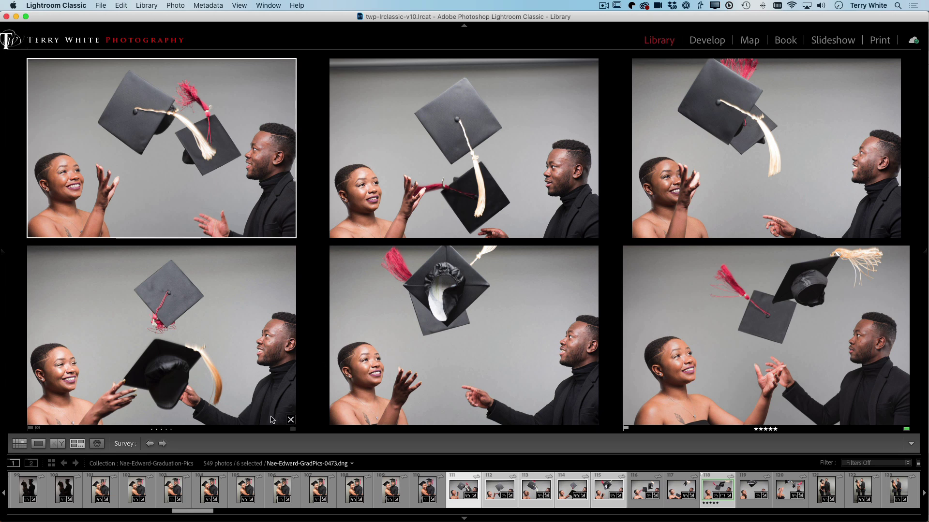
click(291, 419)
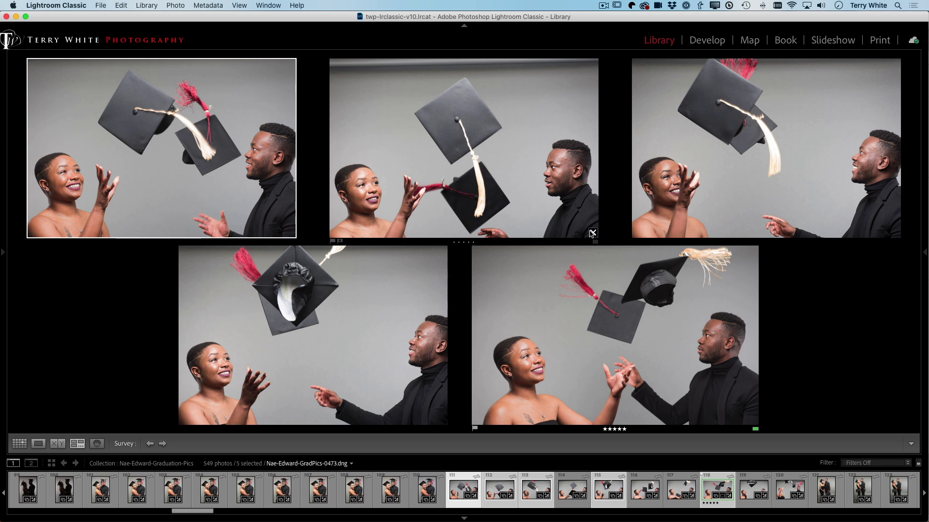
click(592, 233)
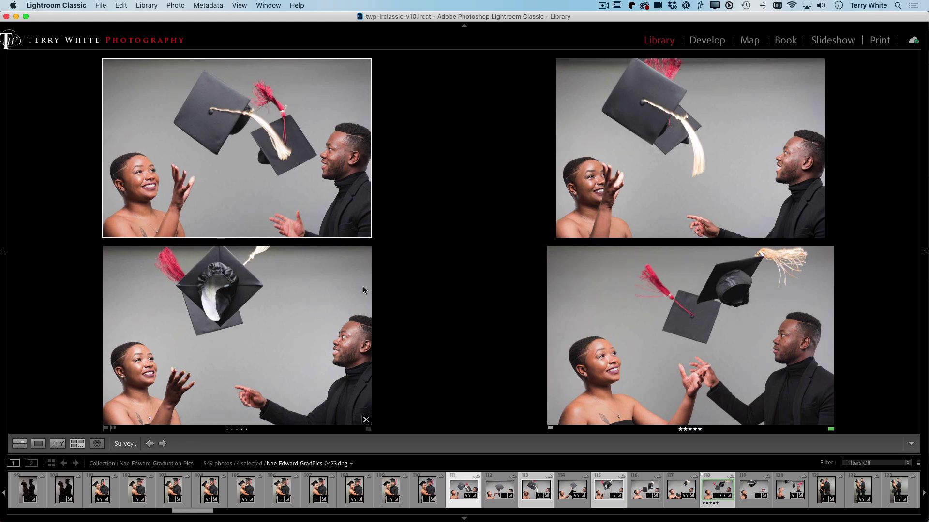
click(366, 420)
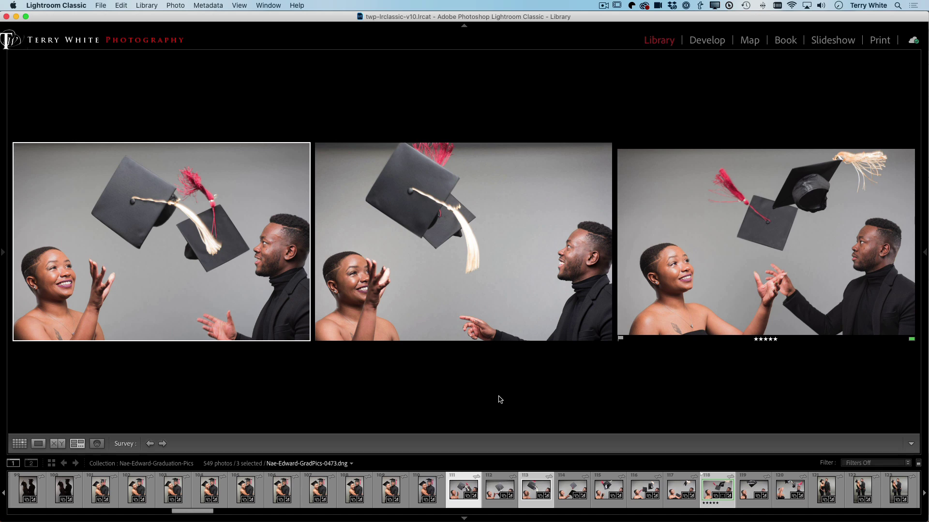
click(606, 338)
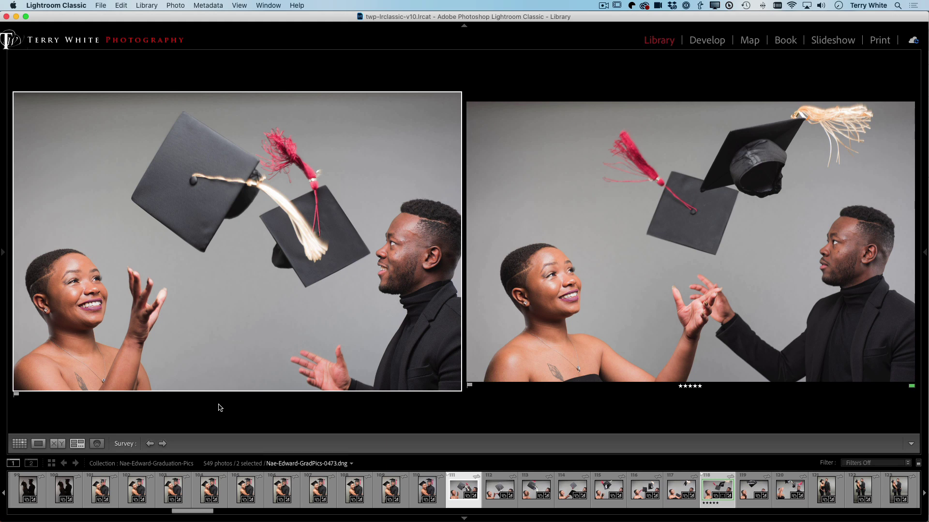
- Rate the left finalist five stars and give it a green label
key(5)
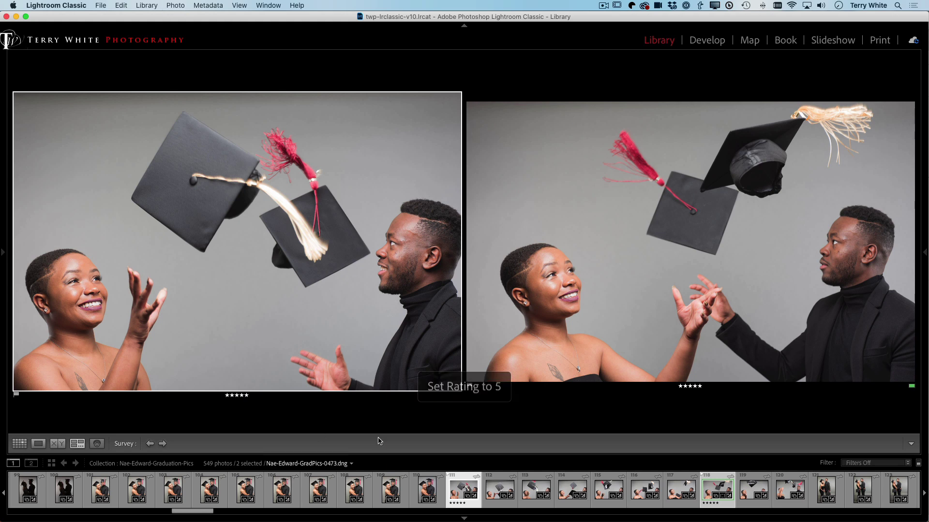
key(8)
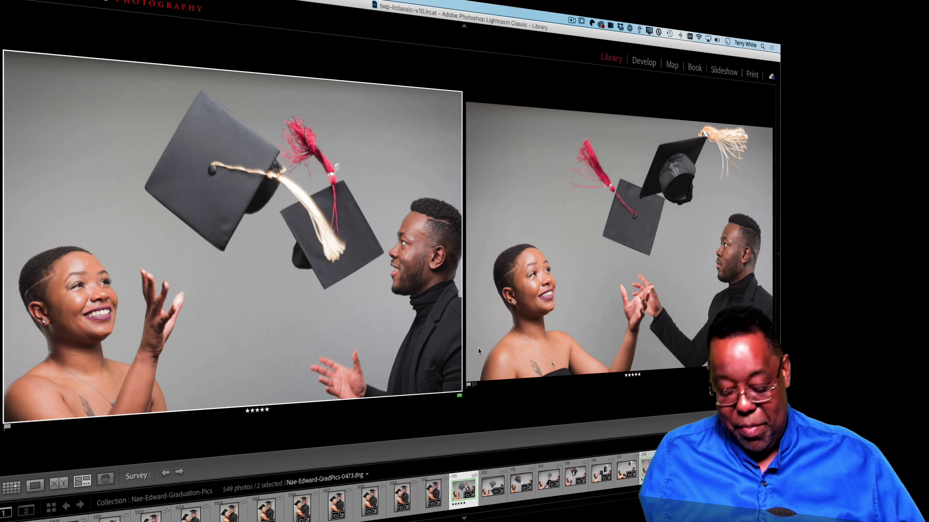
- Return to the Library grid with side panels showing and select photos 111 and 118 together
key(g)
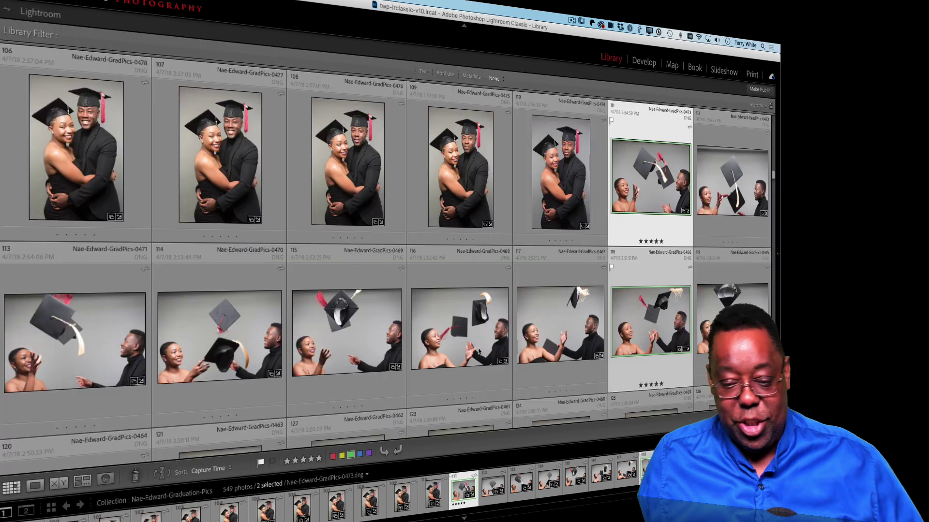
key(Tab)
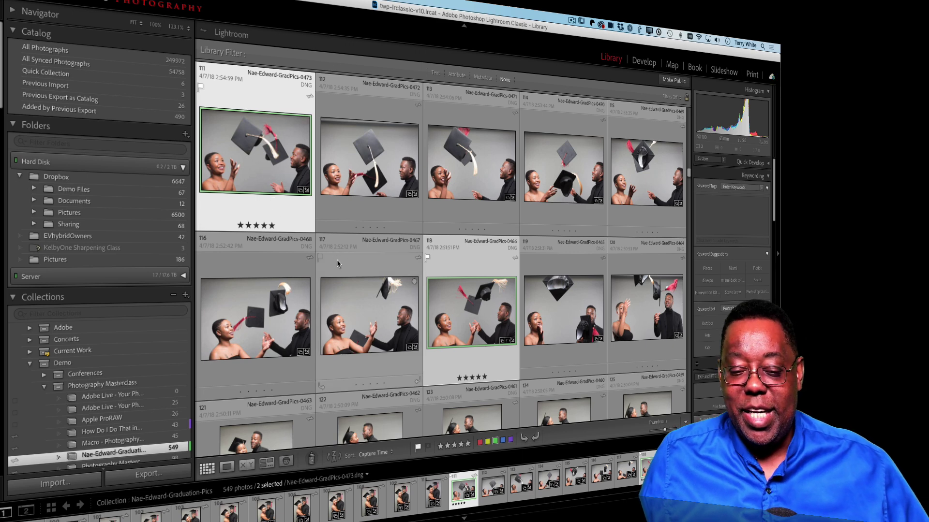
click(348, 273)
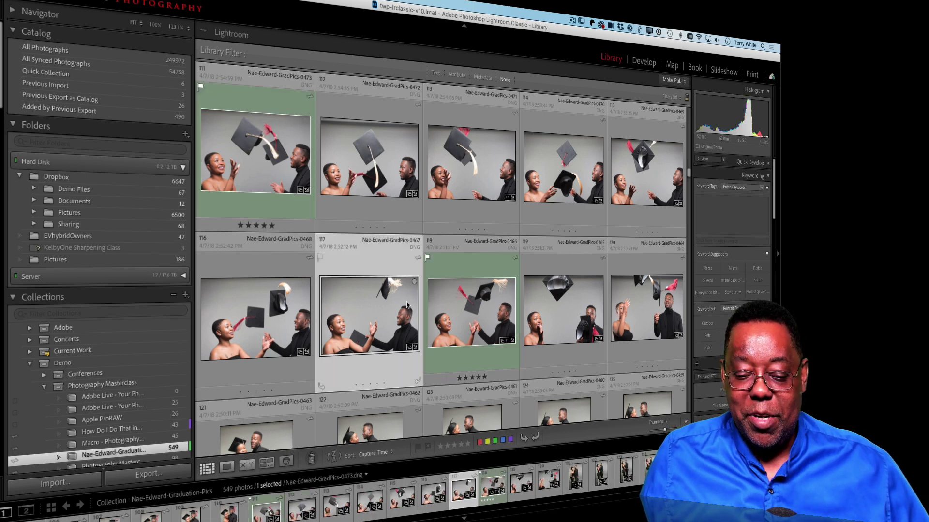
click(460, 273)
shift+click(312, 226)
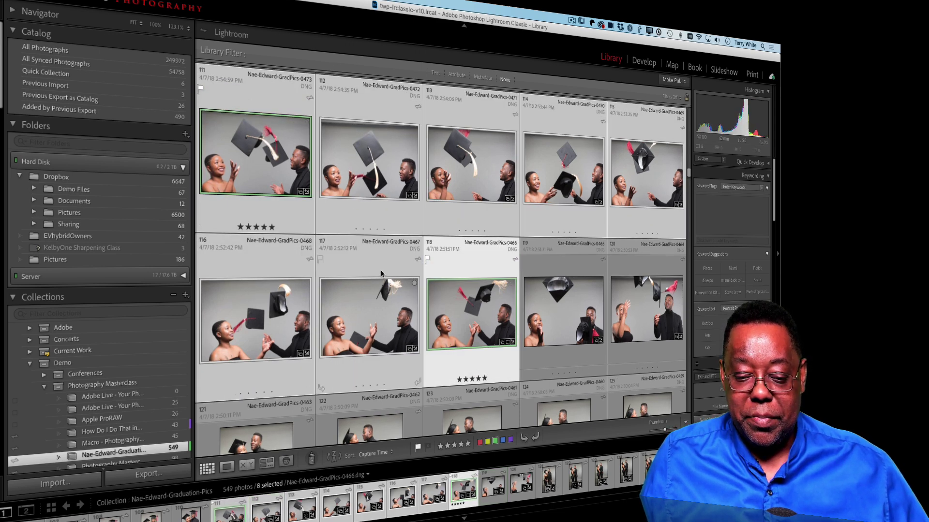
click(381, 275)
click(253, 131)
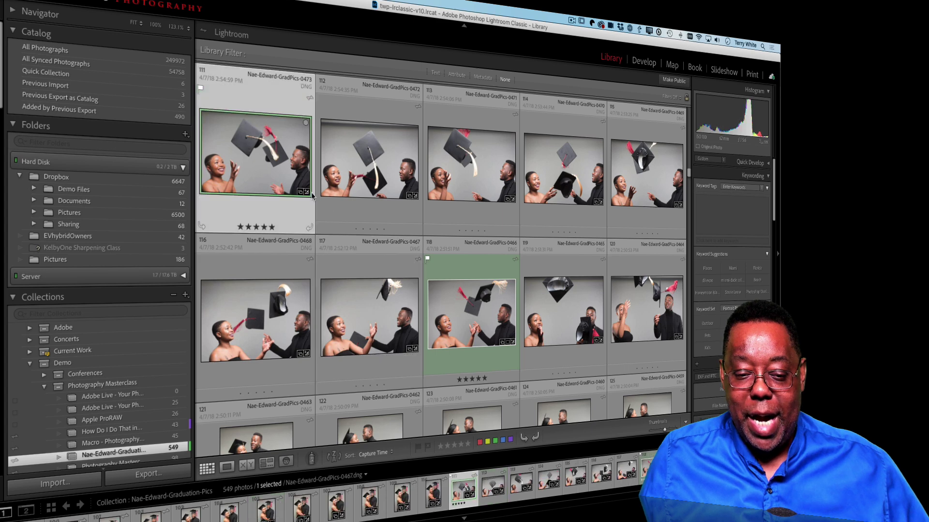
super+click(440, 284)
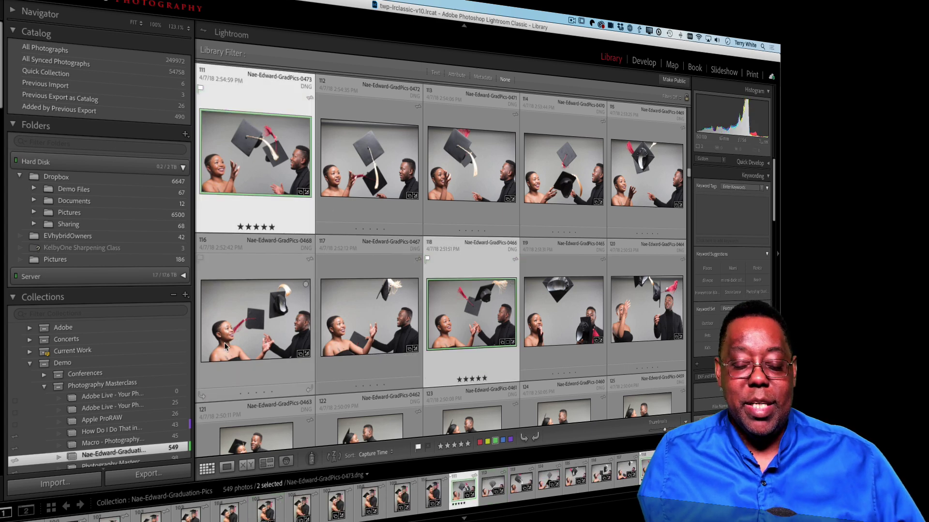